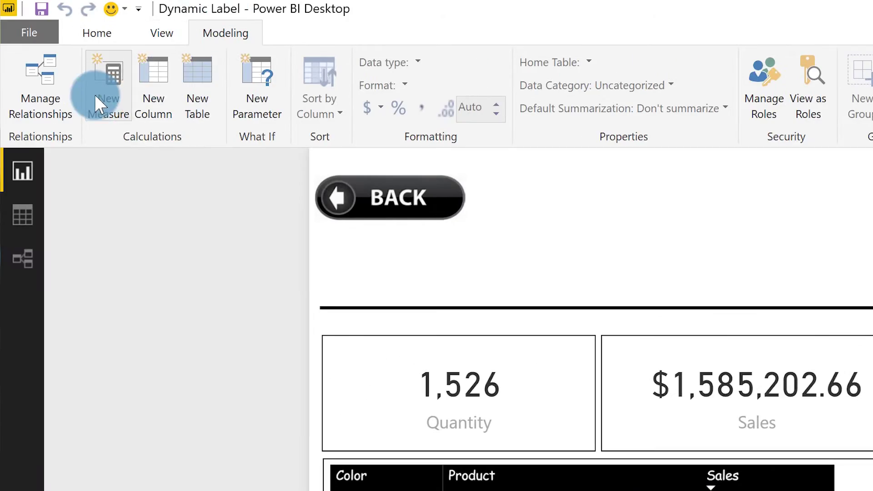
Start a new measure 'Selected Country' with variable selectedcolor = SELECTEDVALUE('Product'[Color])
{"action": "left_click", "coordinate": [95, 95]}
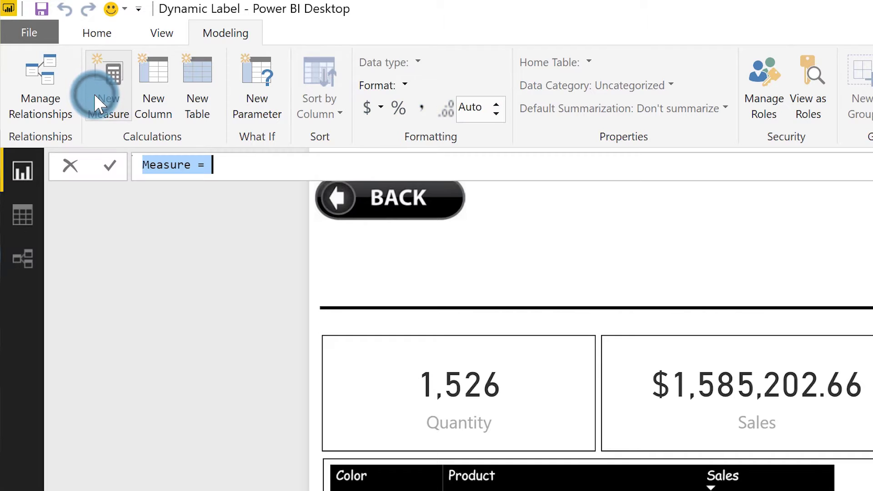
{"action": "type", "text": "Selected Country"}
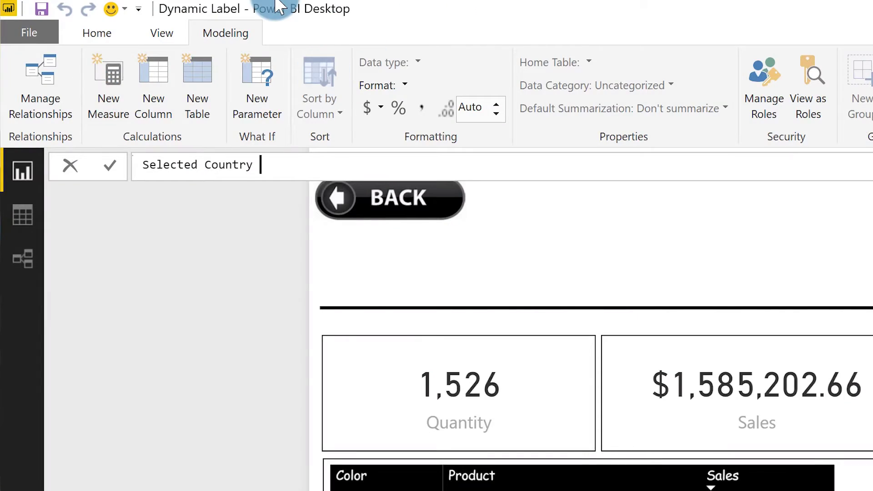
{"action": "type", "text": "var"}
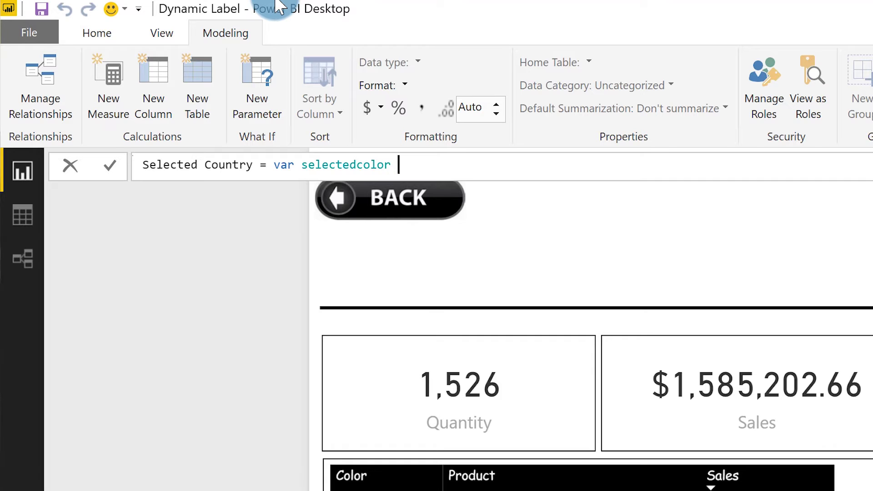
{"action": "type", "text": "sele"}
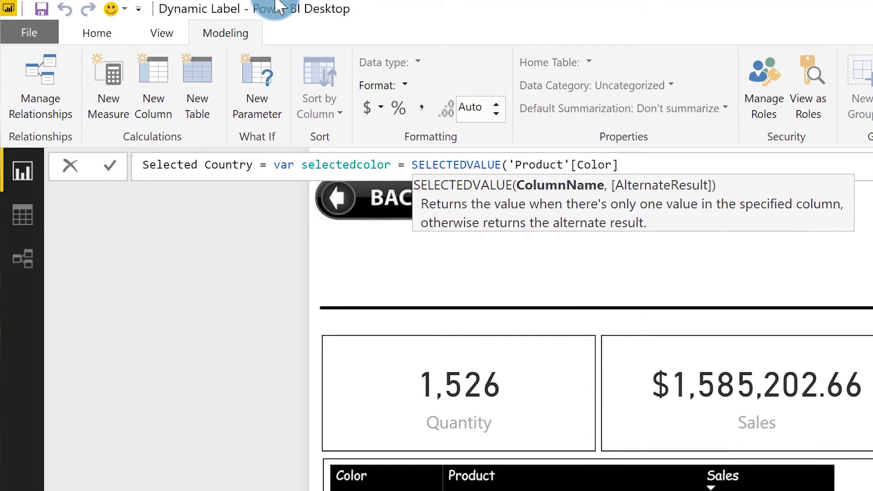
{"action": "type", "text": ") return \"Color: \"& i"}
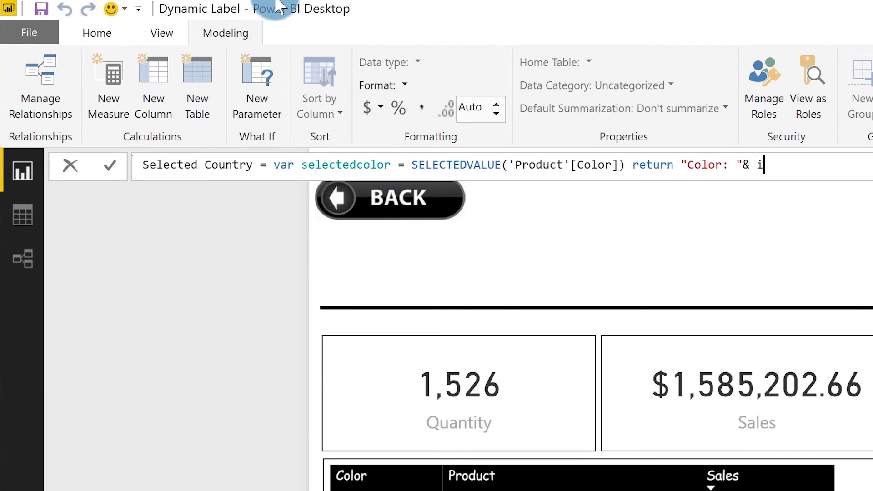
Complete the return as "Color: " & IF(ISBLANK(selectedcolor), "All Colors", selectedcolor)
{"action": "type", "text": "f"}
{"action": "key", "text": "Tab"}
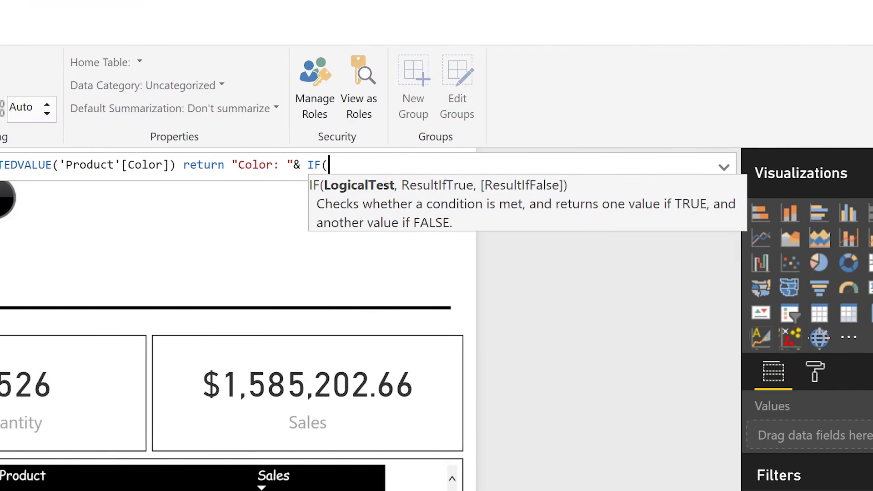
{"action": "type", "text": "is"}
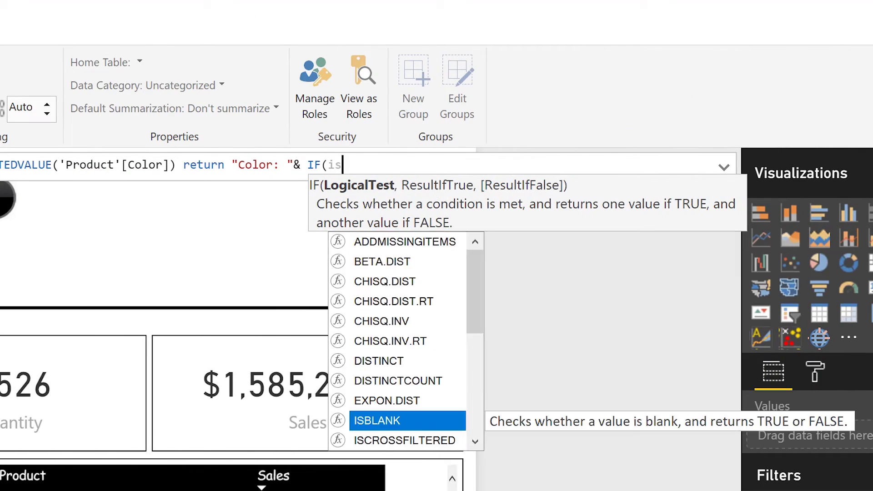
{"action": "key", "text": "Tab"}
{"action": "type", "text": "sele"}
{"action": "key", "text": "Down"}
{"action": "key", "text": "Down"}
{"action": "key", "text": "Tab"}
{"action": "type", "text": ")"}
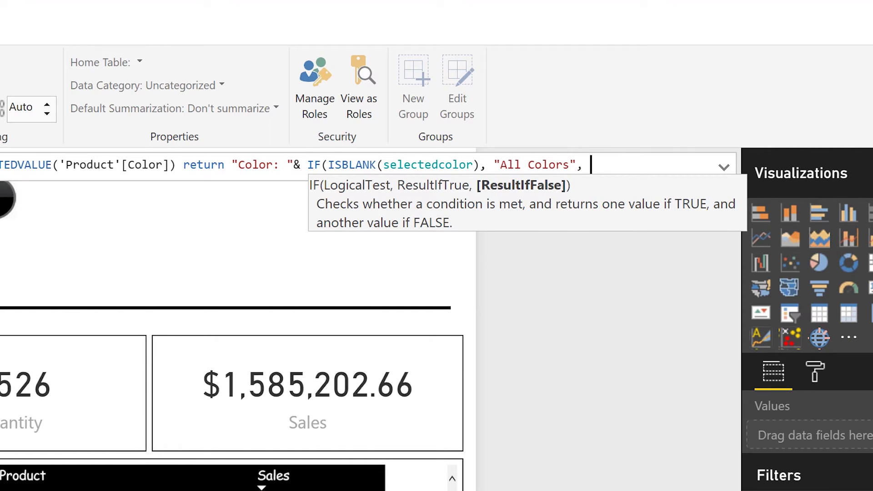
{"action": "type", "text": "sele"}
{"action": "key", "text": "Down"}
{"action": "key", "text": "Down"}
{"action": "key", "text": "Tab"}
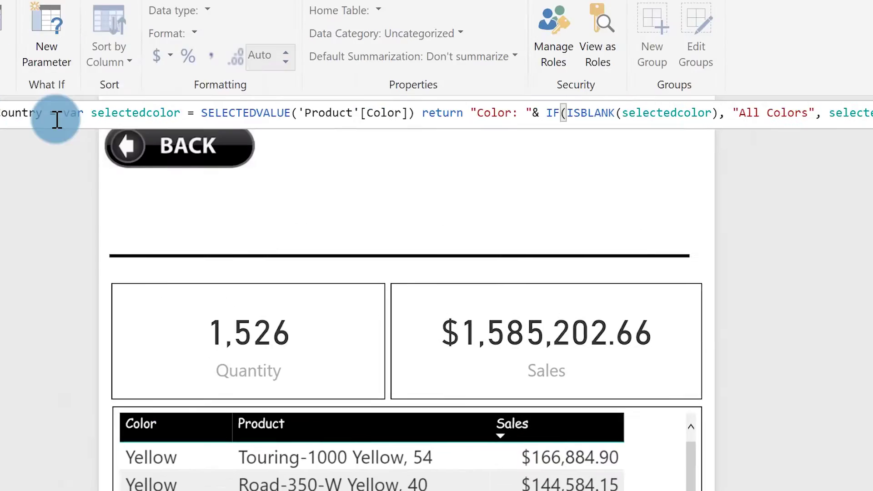
Change the measure name's ending from 'Country' to 'Color', making it Selected Color
{"action": "left_click", "coordinate": [55, 117]}
{"action": "key", "text": "BackSpace"}
{"action": "key", "text": "BackSpace"}
{"action": "key", "text": "BackSpace"}
{"action": "key", "text": "BackSpace"}
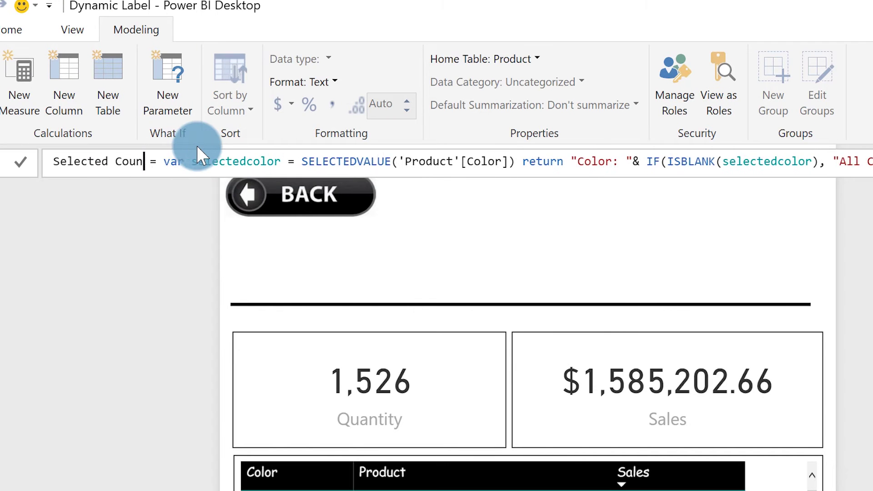
{"action": "type", "text": "lor"}
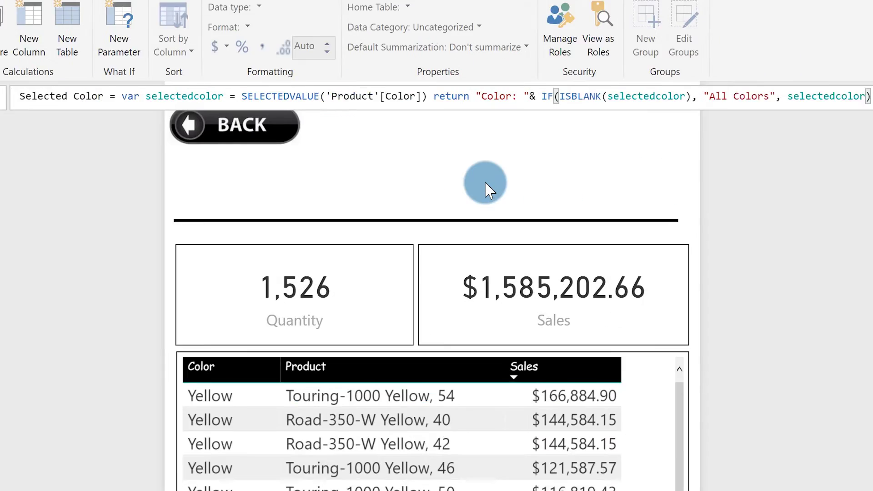
Commit the measure and add a table visual showing Selected County and Selected Color
{"action": "left_click", "coordinate": [605, 246]}
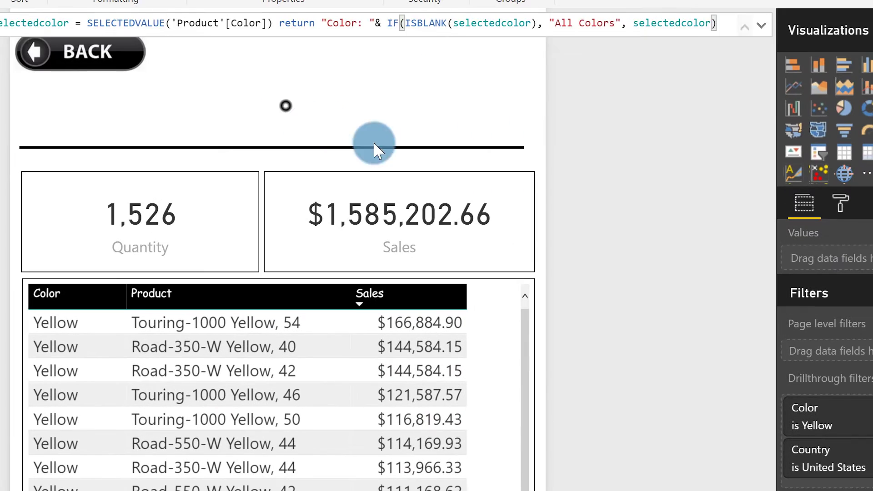
{"action": "left_click", "coordinate": [835, 160]}
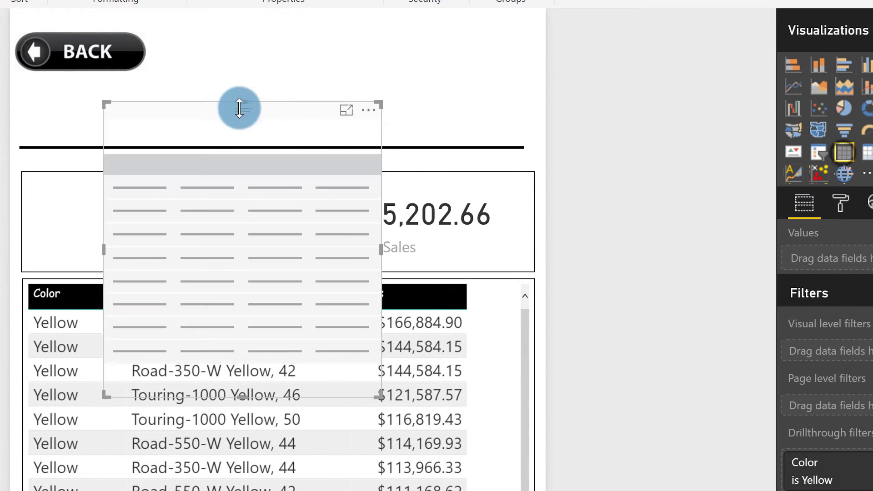
{"action": "left_click_drag", "start_coordinate": [240, 108], "coordinate": [335, 38]}
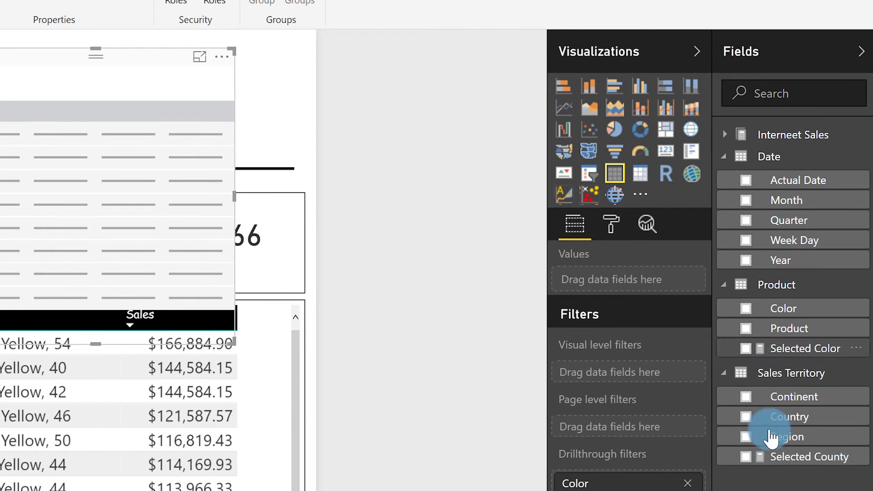
{"action": "left_click", "coordinate": [768, 454]}
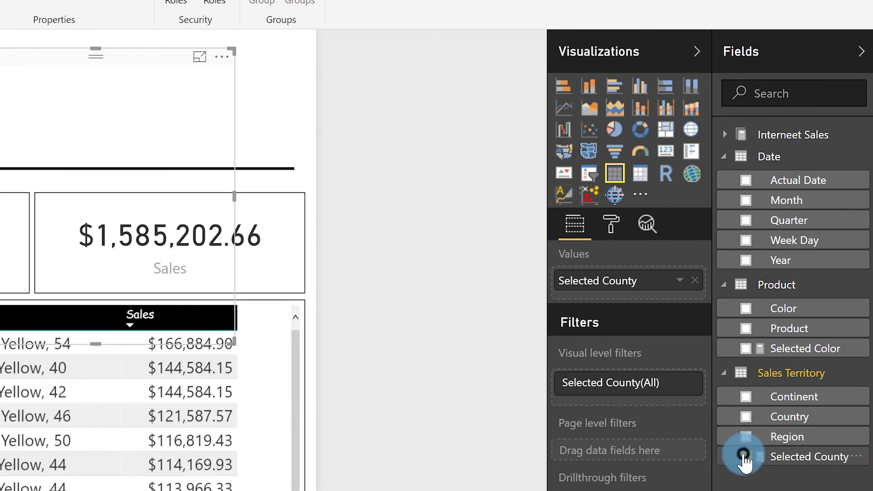
{"action": "left_click", "coordinate": [746, 348]}
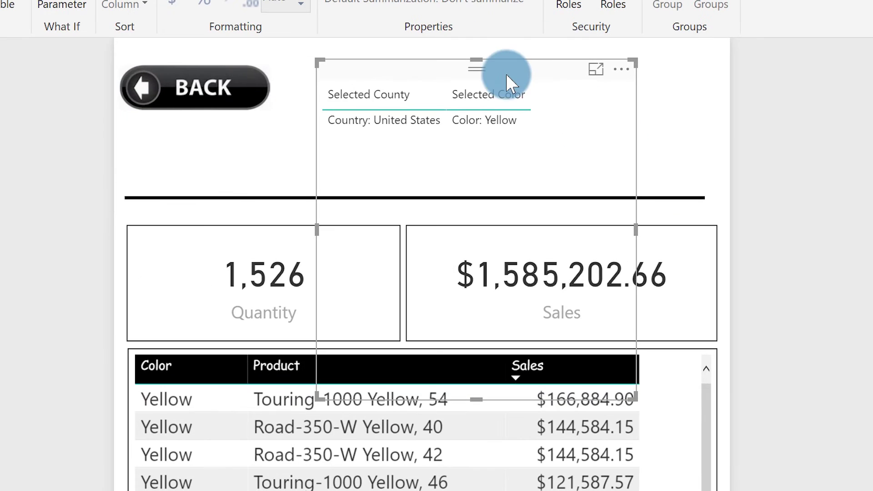
Move the label table just under the BACK button and shrink its height
{"action": "left_click_drag", "start_coordinate": [390, 74], "coordinate": [200, 139]}
{"action": "left_click_drag", "start_coordinate": [306, 143], "coordinate": [307, 143]}
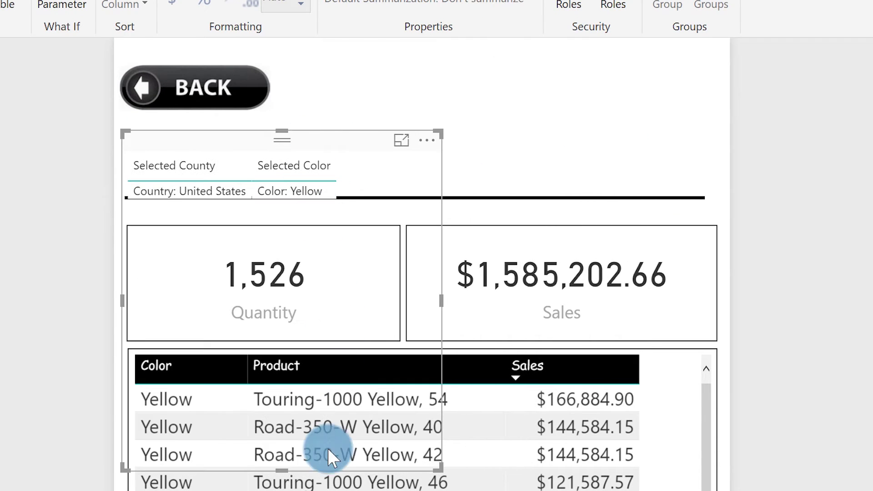
{"action": "left_click_drag", "start_coordinate": [283, 465], "coordinate": [287, 253]}
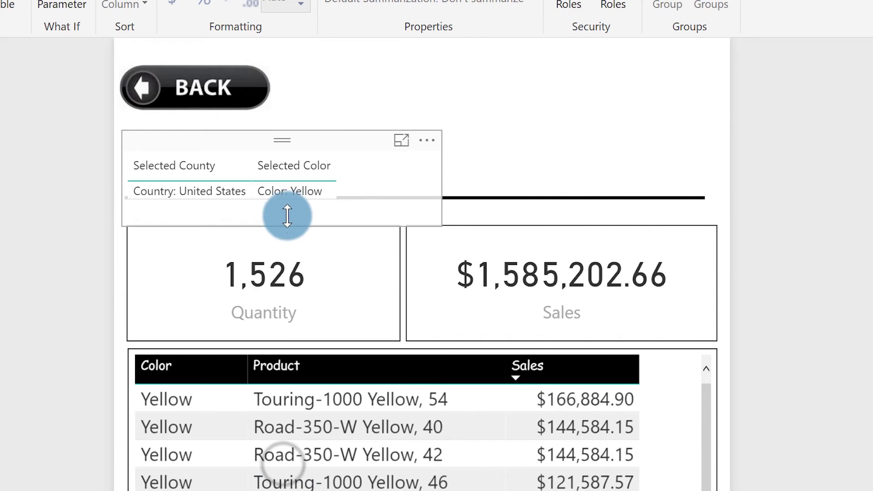
{"action": "left_click_drag", "start_coordinate": [287, 216], "coordinate": [287, 216]}
{"action": "left_click_drag", "start_coordinate": [271, 151], "coordinate": [268, 129]}
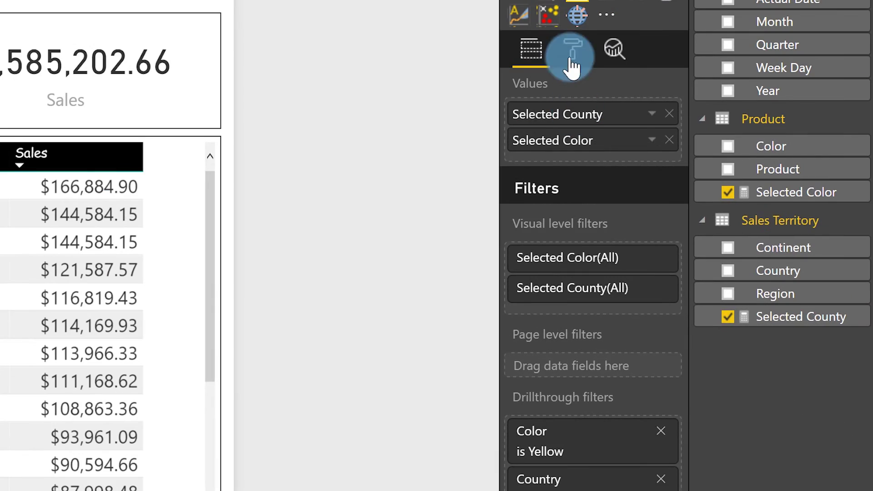
Set the label table's column header font color to white
{"action": "left_click", "coordinate": [820, 162]}
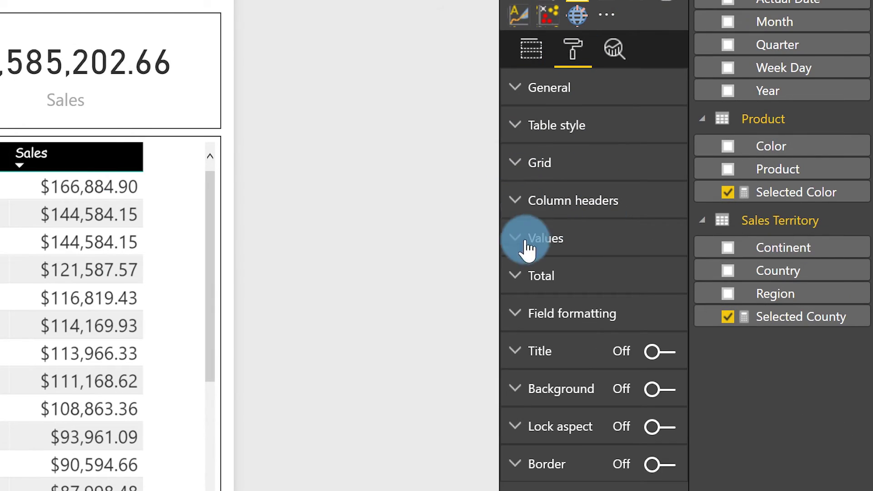
{"action": "left_click", "coordinate": [512, 201]}
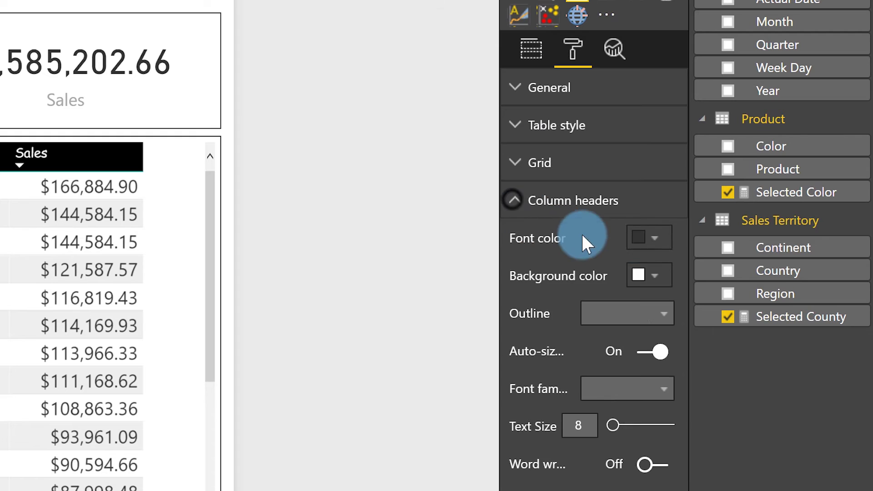
{"action": "left_click", "coordinate": [655, 237]}
{"action": "left_click", "coordinate": [555, 403]}
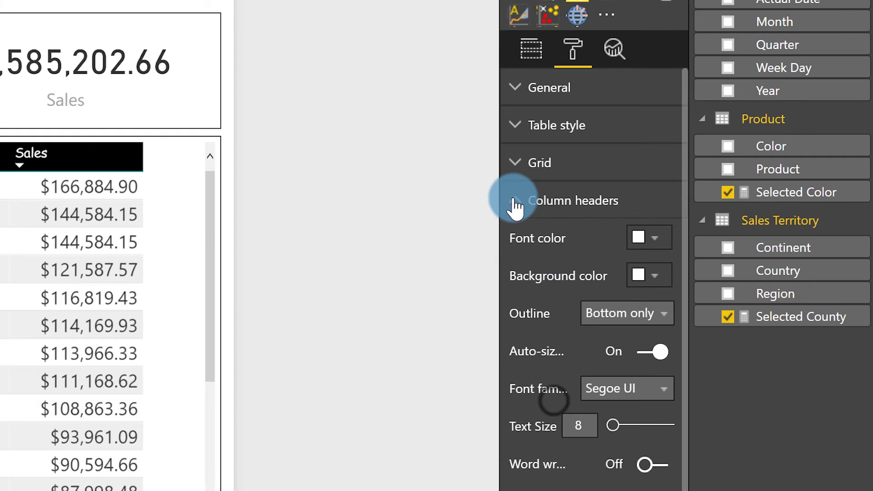
{"action": "left_click", "coordinate": [514, 201]}
Set the table's grid outline color to black
{"action": "left_click", "coordinate": [513, 160]}
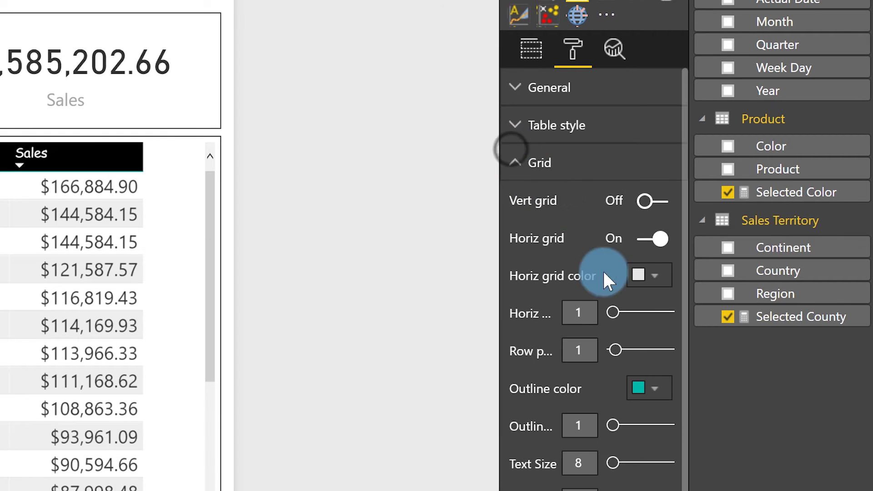
{"action": "left_click", "coordinate": [655, 389]}
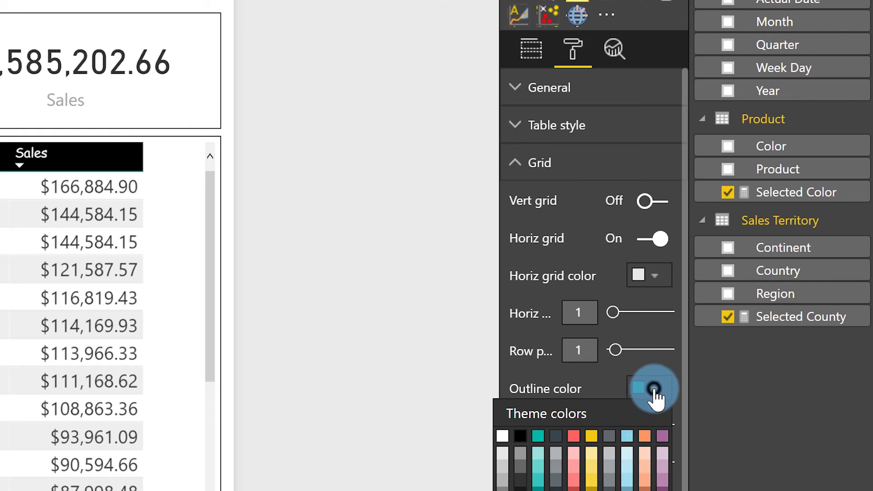
{"action": "left_click", "coordinate": [520, 435]}
{"action": "left_click", "coordinate": [516, 166]}
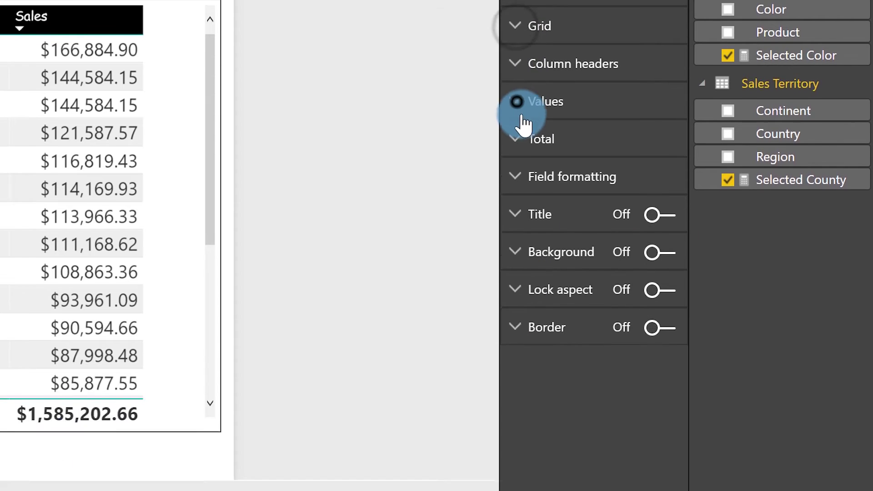
{"action": "left_click", "coordinate": [520, 245]}
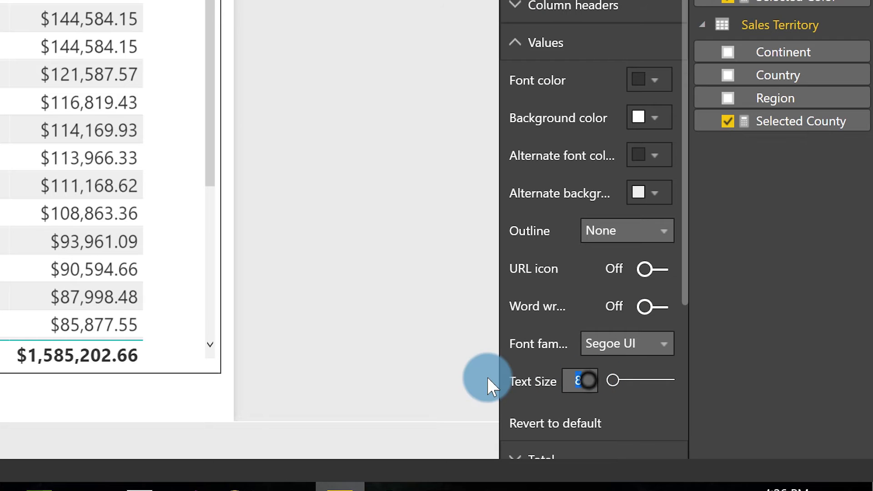
Set value text size to 12, widen the label rightward, then return to the main report page
{"action": "type", "text": "12"}
{"action": "left_click", "coordinate": [484, 238]}
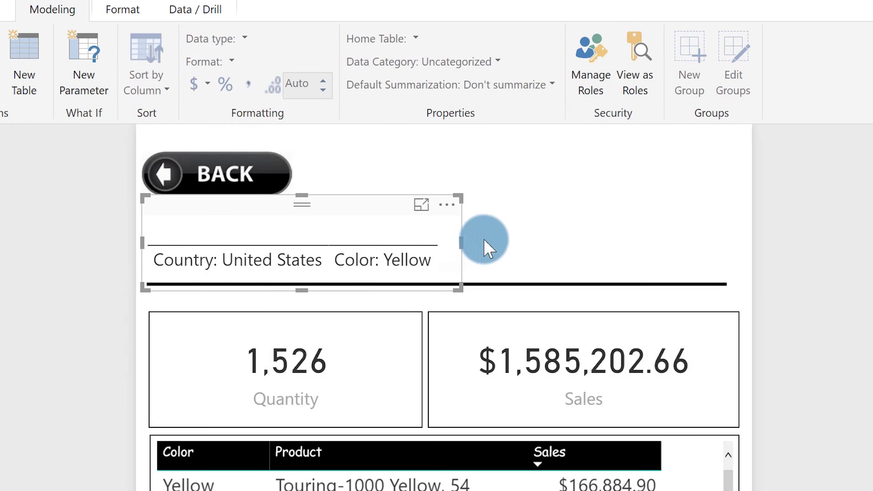
{"action": "left_click_drag", "start_coordinate": [462, 247], "coordinate": [639, 247]}
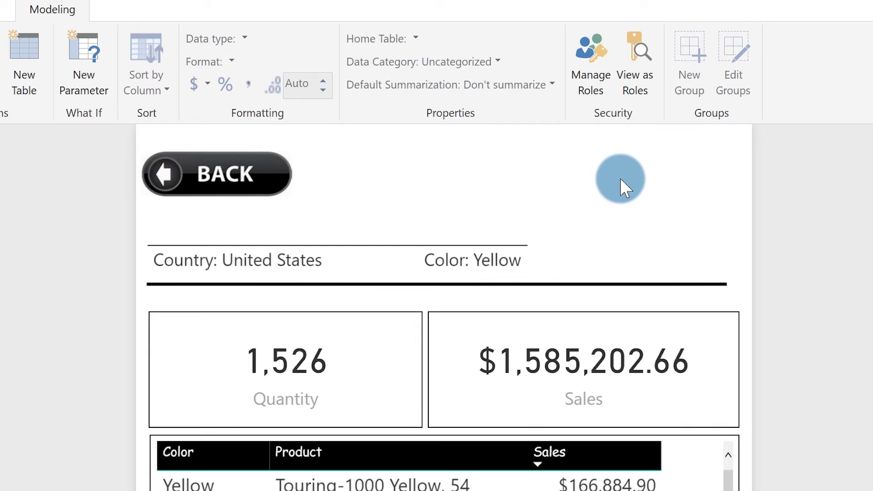
{"action": "left_click", "coordinate": [218, 182]}
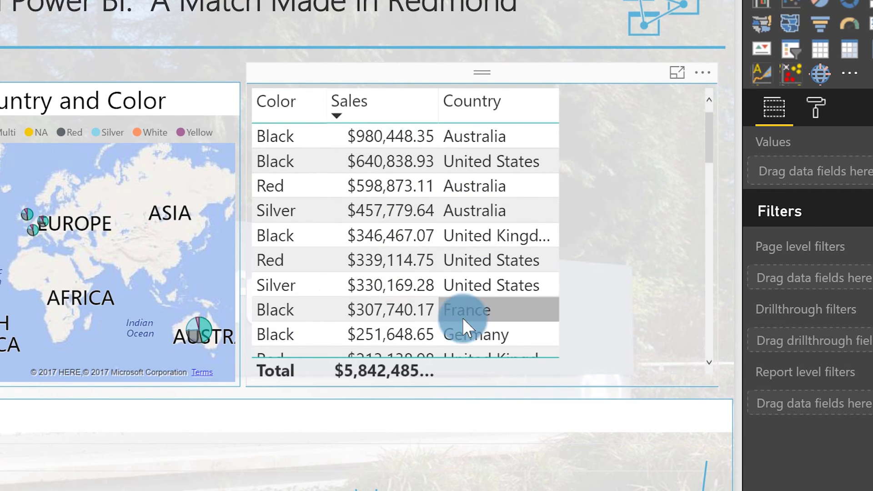
Drill through from the France, Black table row to the Sales Details page
{"action": "right_click", "coordinate": [308, 312]}
{"action": "mouse_move", "coordinate": [393, 357]}
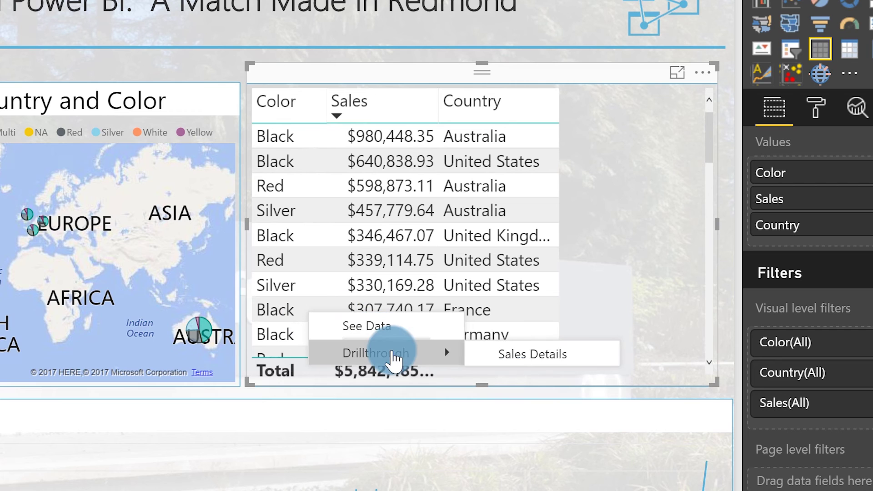
{"action": "left_click", "coordinate": [507, 359]}
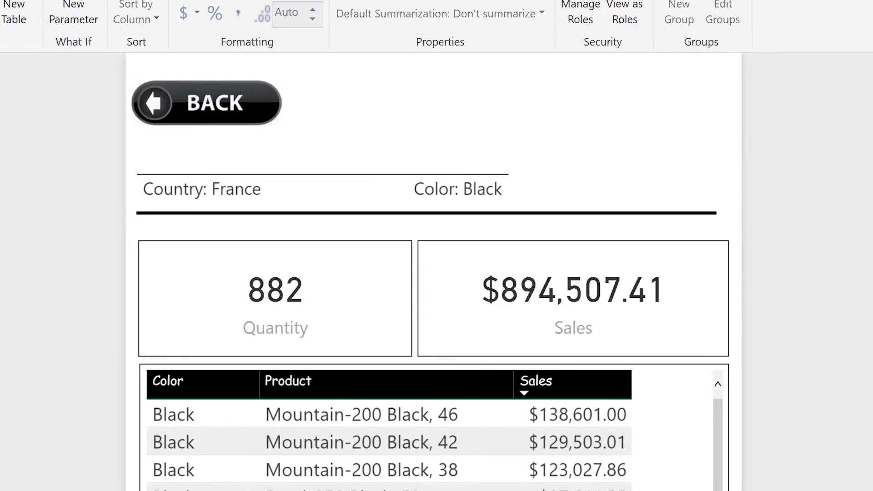